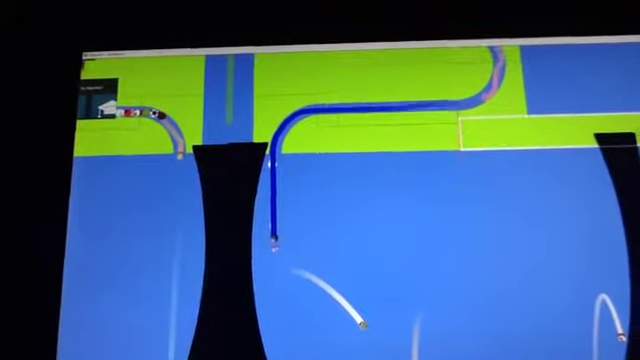
scroll(320, 180, down, 5)
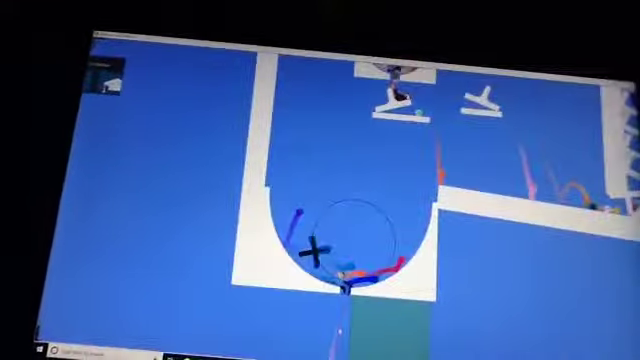
scroll(317, 289, up, 3)
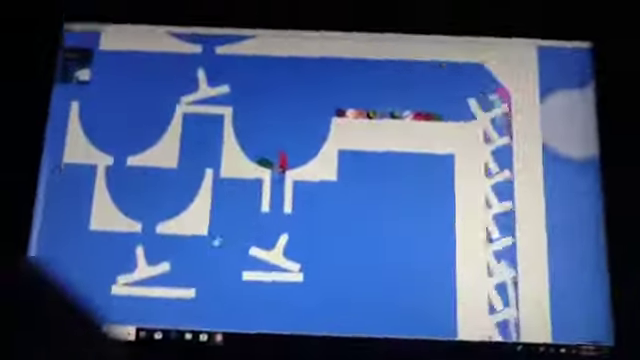
scroll(300, 190, down, 4)
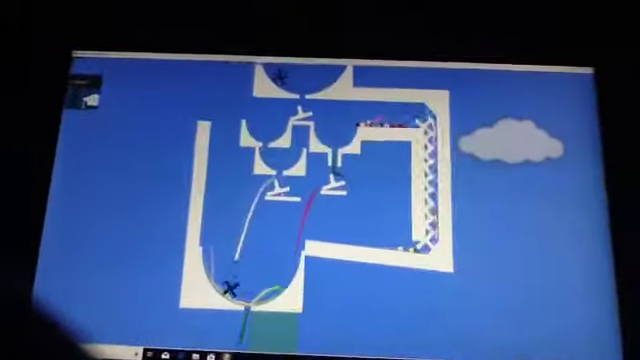
scroll(300, 190, up, 4)
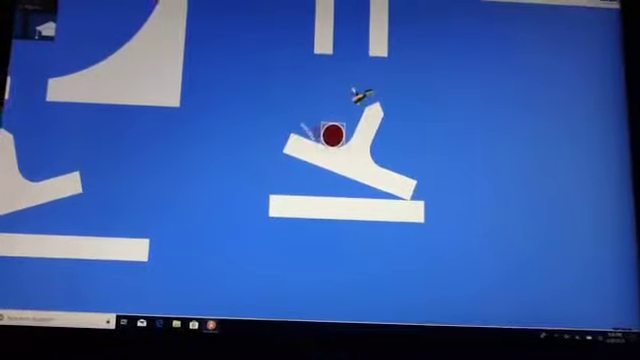
scroll(346, 90, up, 4)
scroll(346, 90, down, 4)
scroll(346, 92, down, 4)
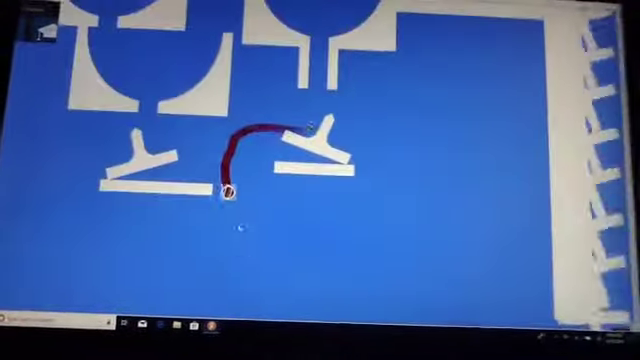
scroll(278, 168, up, 4)
scroll(296, 164, down, 3)
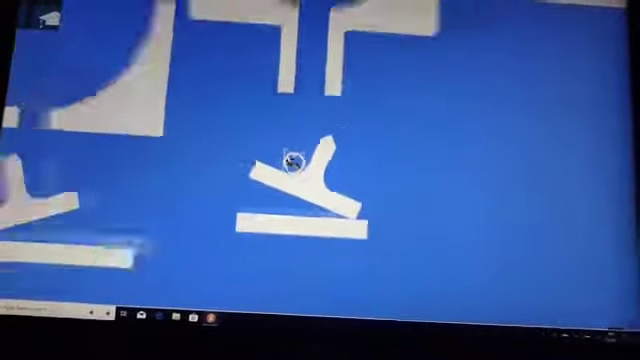
scroll(220, 190, down, 3)
scroll(238, 118, down, 3)
scroll(238, 118, up, 4)
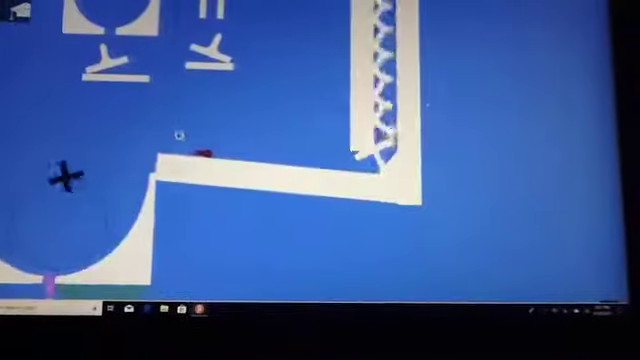
scroll(80, 190, down, 5)
scroll(290, 145, up, 3)
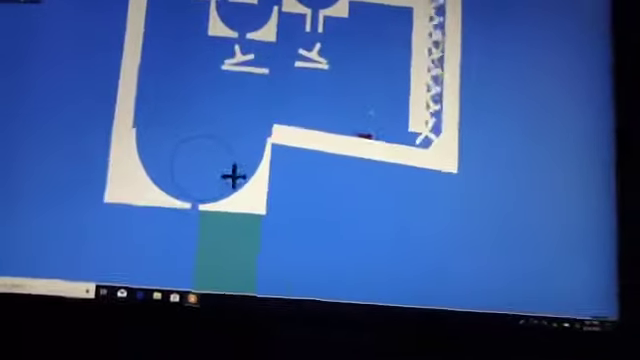
scroll(240, 176, up, 5)
scroll(240, 176, down, 5)
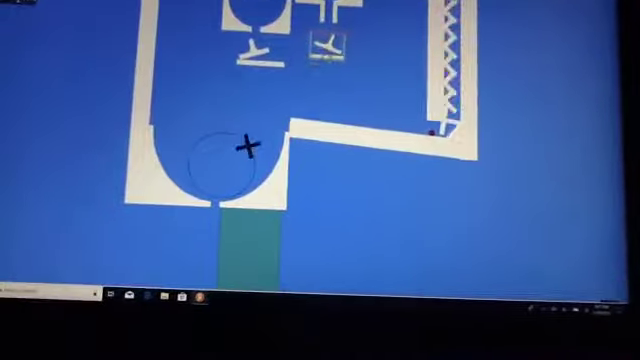
scroll(238, 170, up, 4)
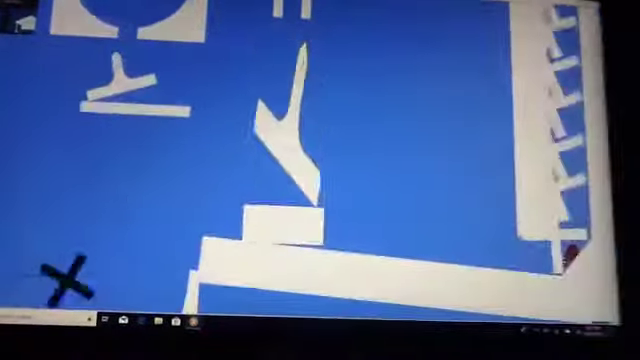
scroll(150, 228, down, 4)
scroll(196, 186, down, 3)
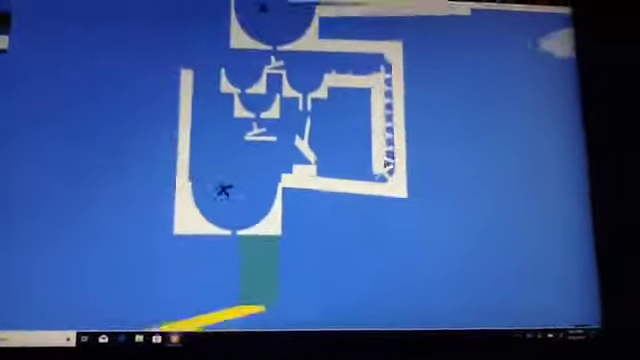
scroll(160, 280, up, 4)
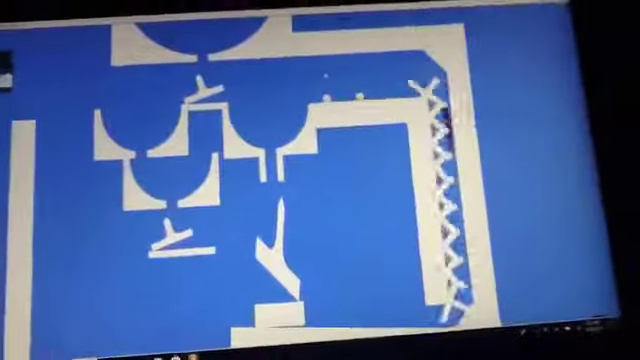
scroll(300, 150, up, 2)
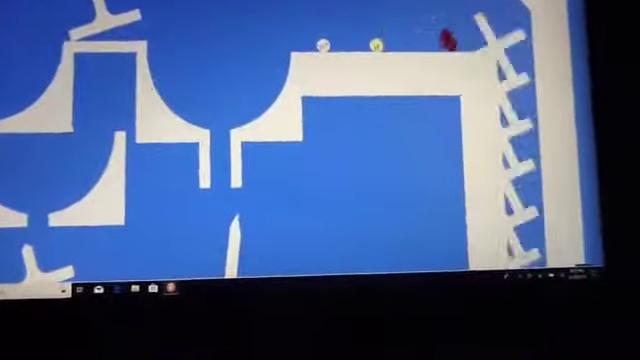
scroll(330, 90, up, 4)
scroll(330, 90, down, 4)
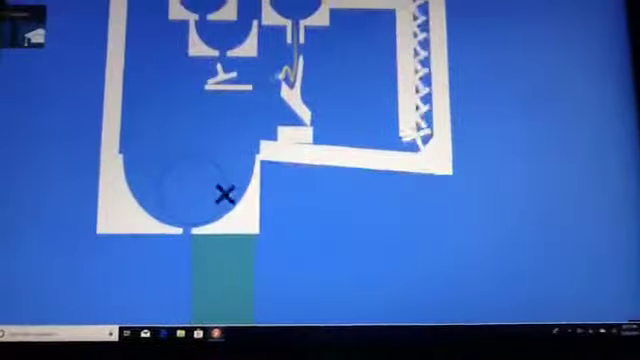
scroll(200, 150, up, 5)
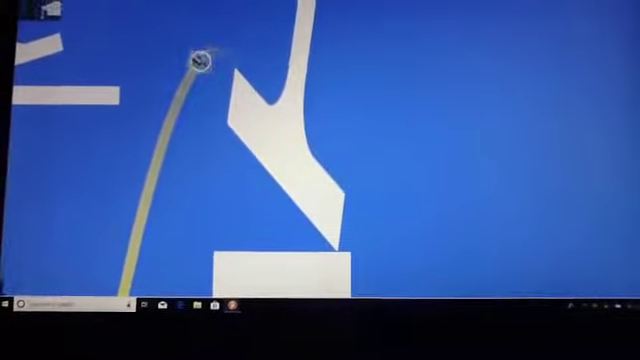
scroll(200, 150, down, 5)
scroll(212, 231, up, 5)
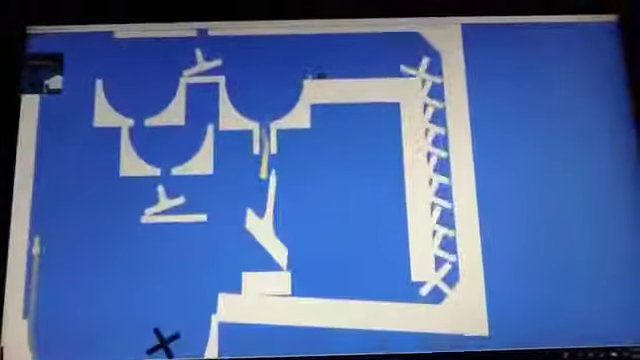
scroll(212, 231, up, 3)
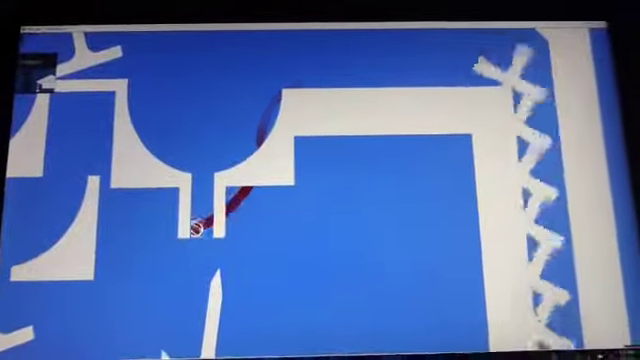
scroll(352, 230, down, 5)
scroll(352, 230, down, 2)
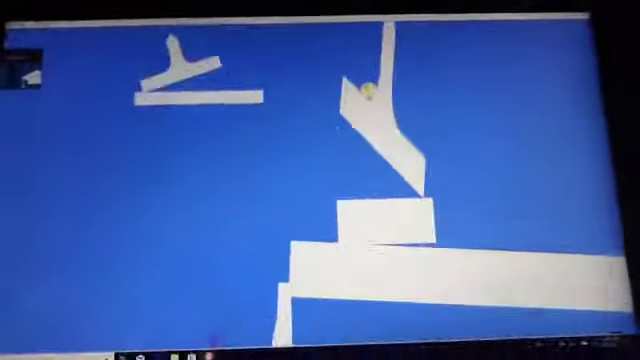
scroll(350, 150, up, 5)
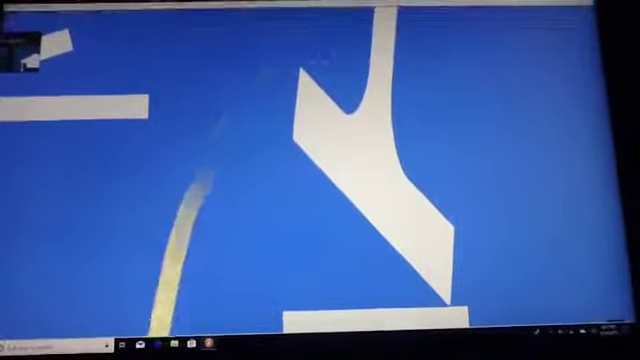
scroll(276, 146, up, 4)
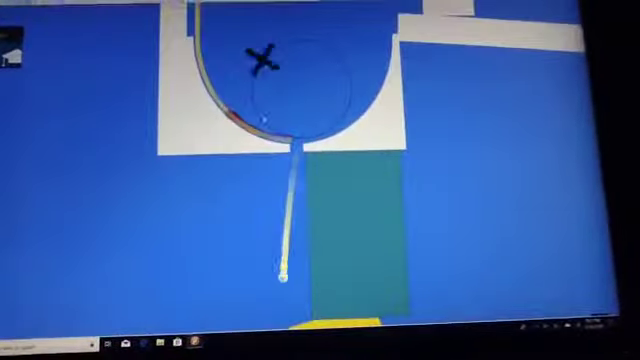
scroll(262, 60, down, 3)
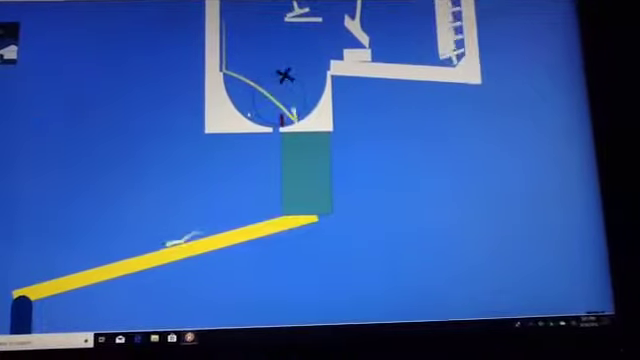
scroll(288, 82, up, 3)
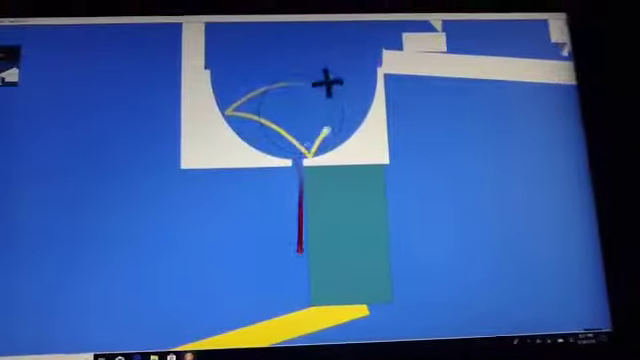
scroll(320, 80, down, 4)
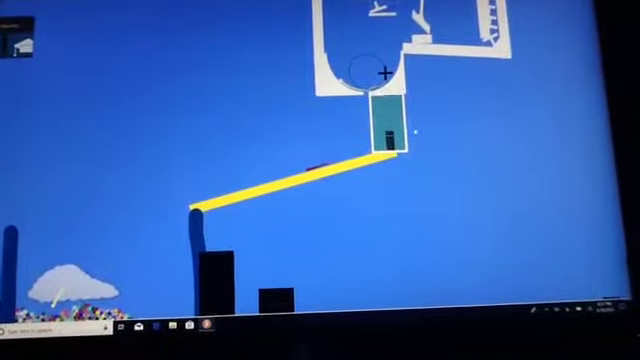
Paste a duplicate of the teal gate block while the last marble falls onto the yellow ramp
key(ctrl+v)
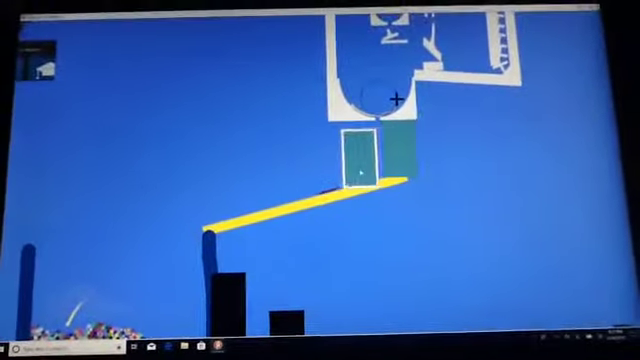
scroll(393, 97, up, 3)
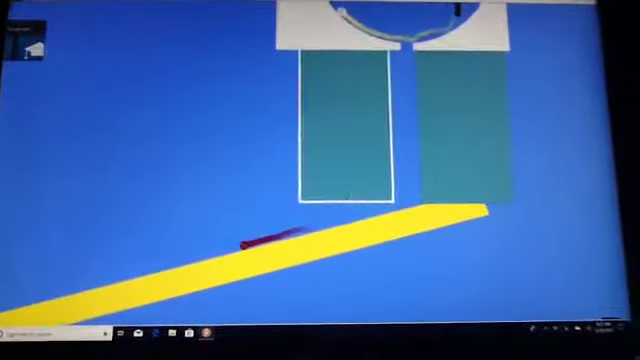
Drag the copied teal block down onto the yellow ramp to seal the bowl's opening
drag(345, 125, 345, 160)
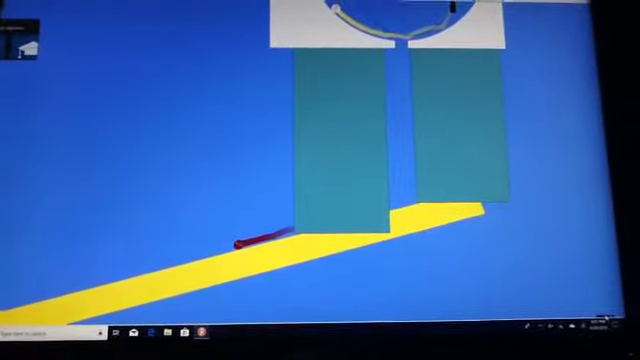